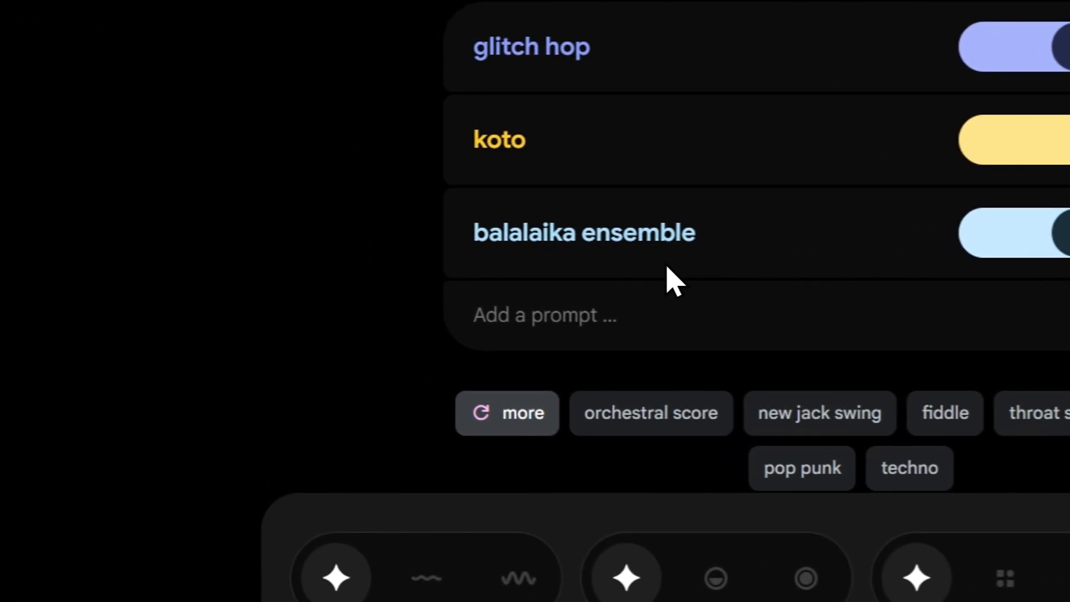
{"action": "mouse_move", "coordinate": [443, 251]}
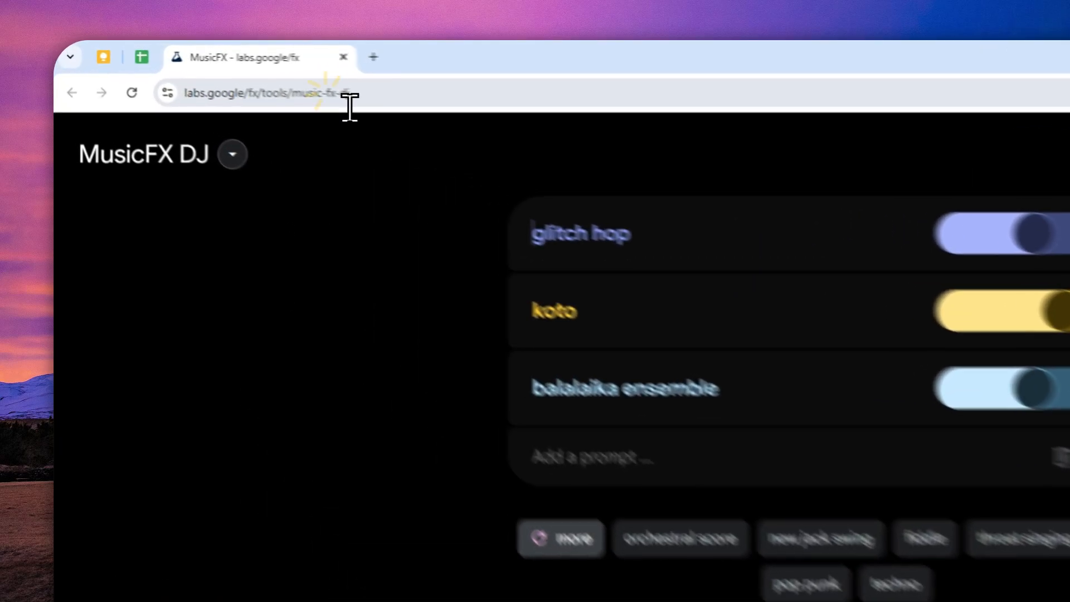
{"action": "left_click", "coordinate": [214, 73]}
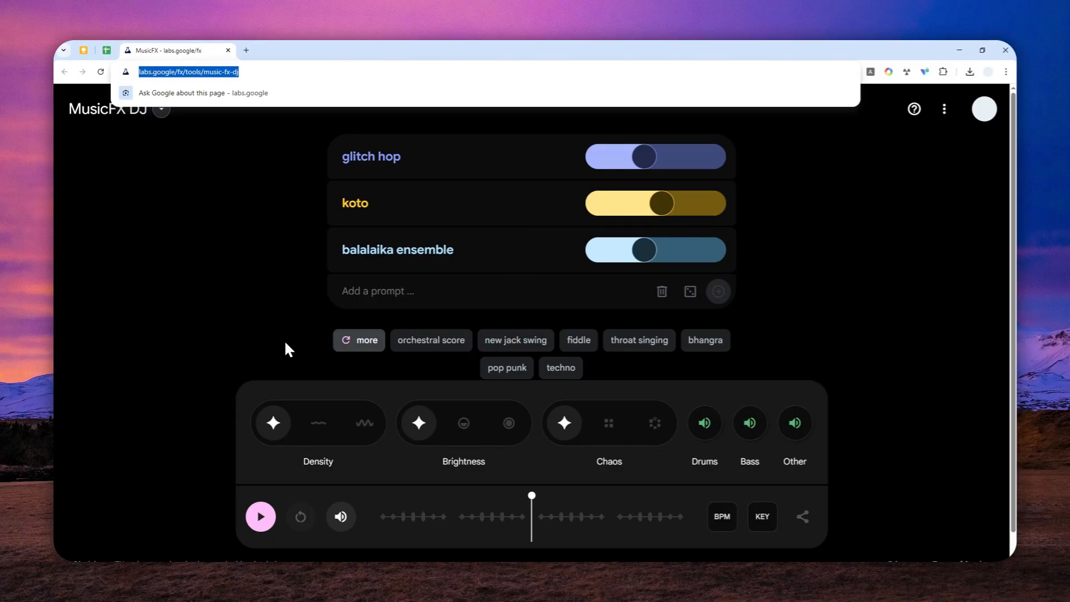
{"action": "left_click", "coordinate": [254, 72]}
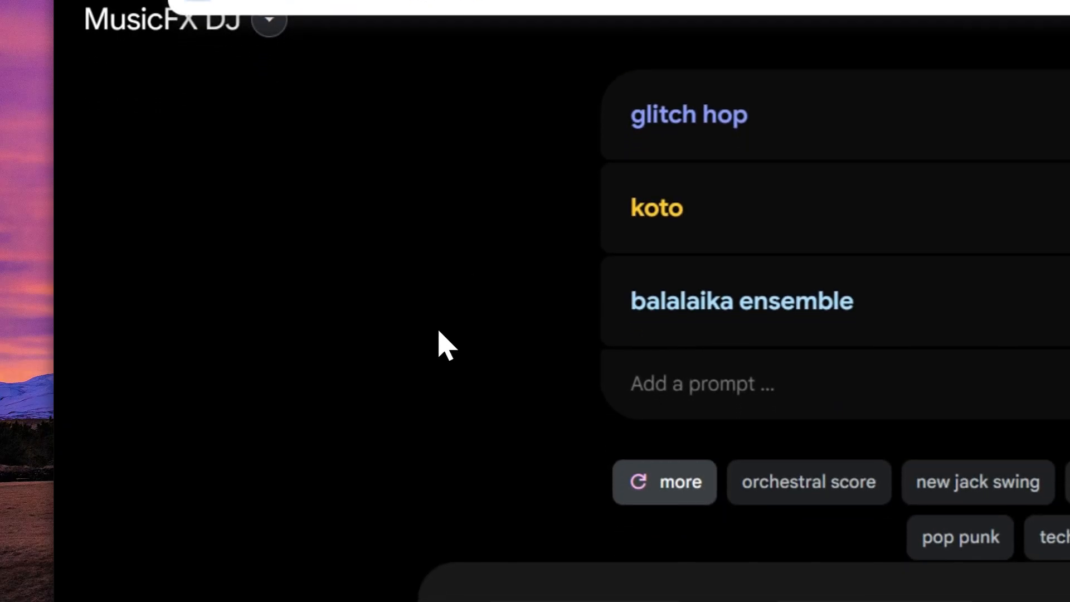
{"action": "left_click", "coordinate": [430, 387]}
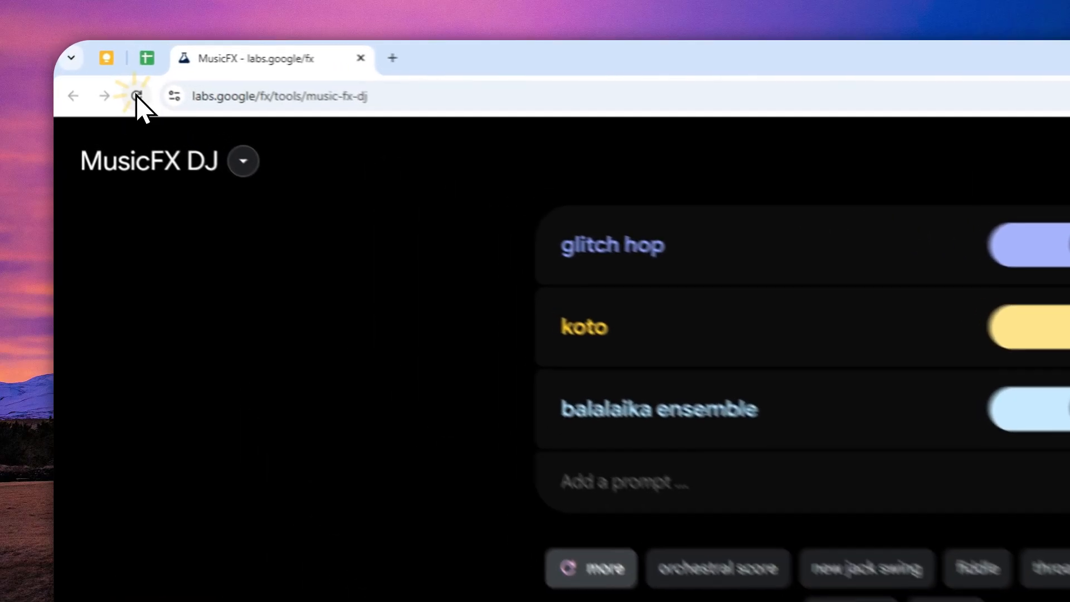
- Reload the page and delete the three preset prompts: shredding guitar, baroque and funky
{"action": "left_click", "coordinate": [100, 72]}
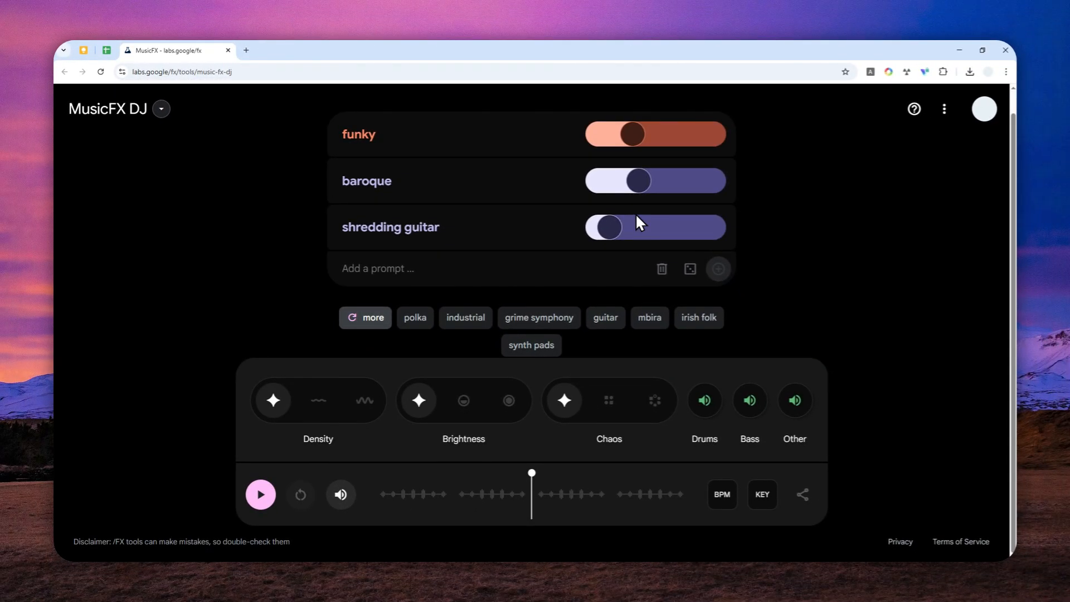
{"action": "left_click", "coordinate": [345, 227]}
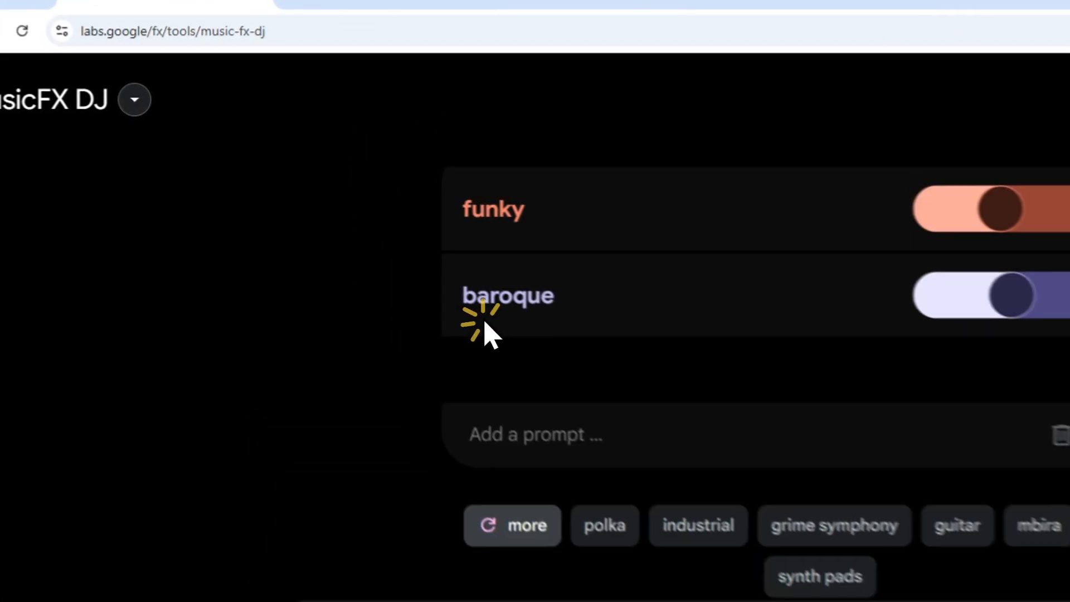
{"action": "left_click", "coordinate": [341, 222]}
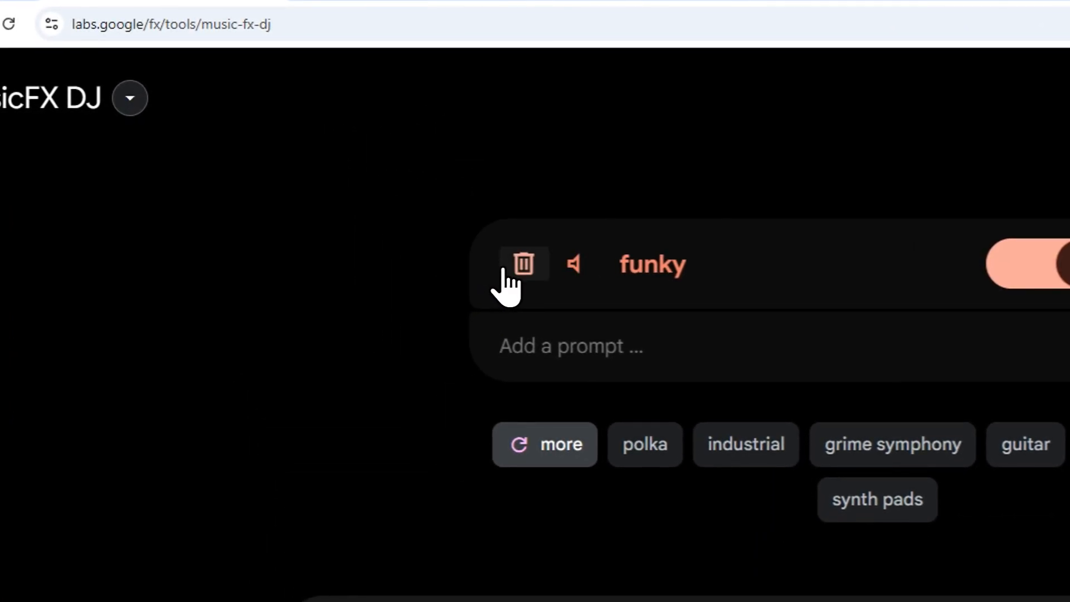
{"action": "left_click", "coordinate": [505, 266]}
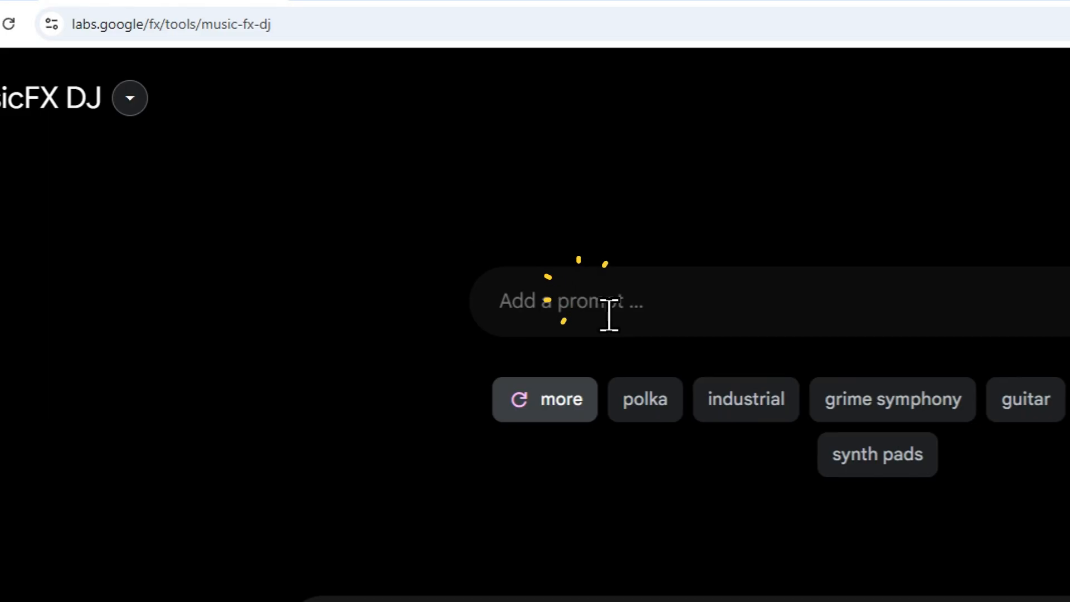
- Add "lofie" and "soft guitar" as separate prompts to the mix
{"action": "type", "text": "lofie"}
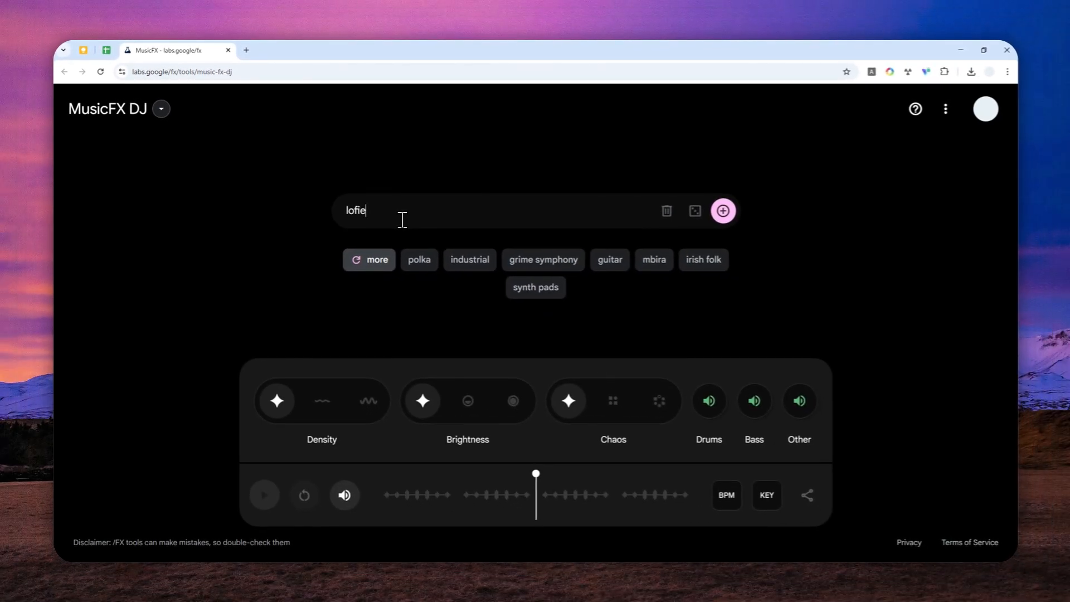
{"action": "left_click", "coordinate": [722, 211]}
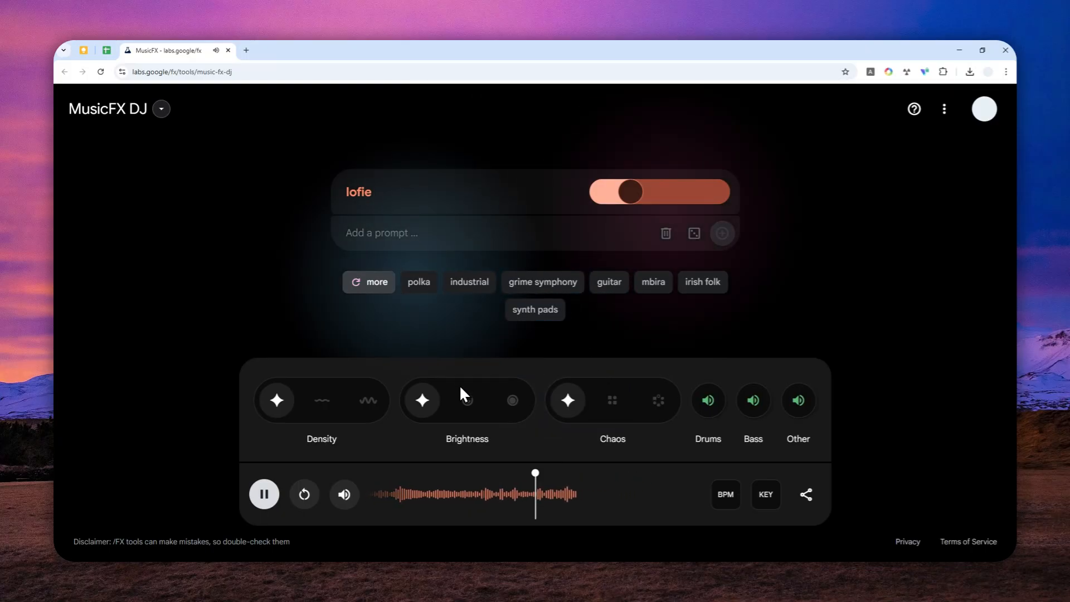
{"action": "left_click", "coordinate": [376, 234]}
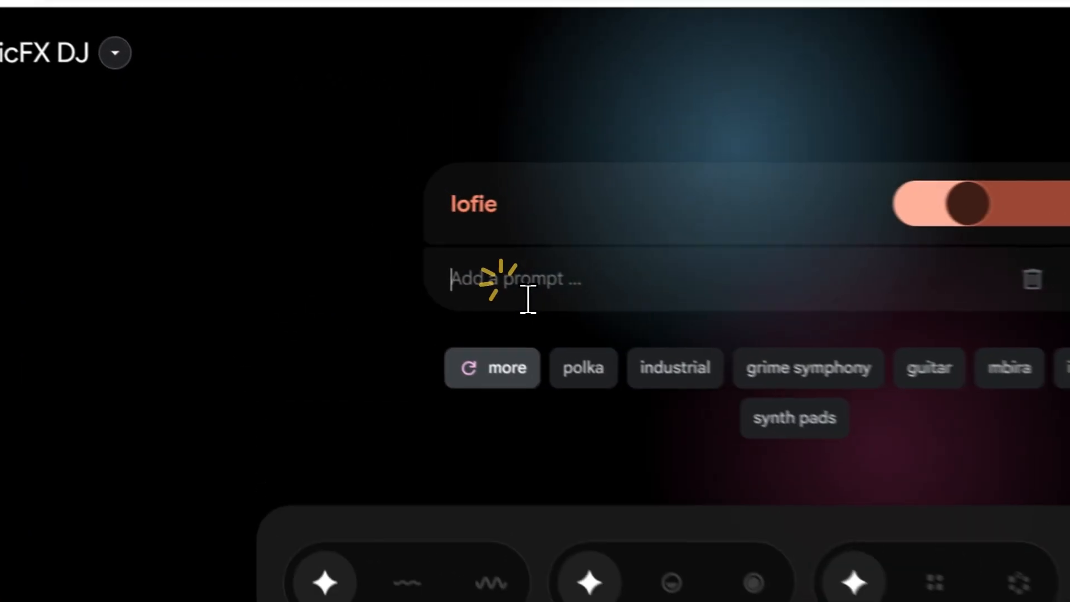
{"action": "type", "text": "soft "}
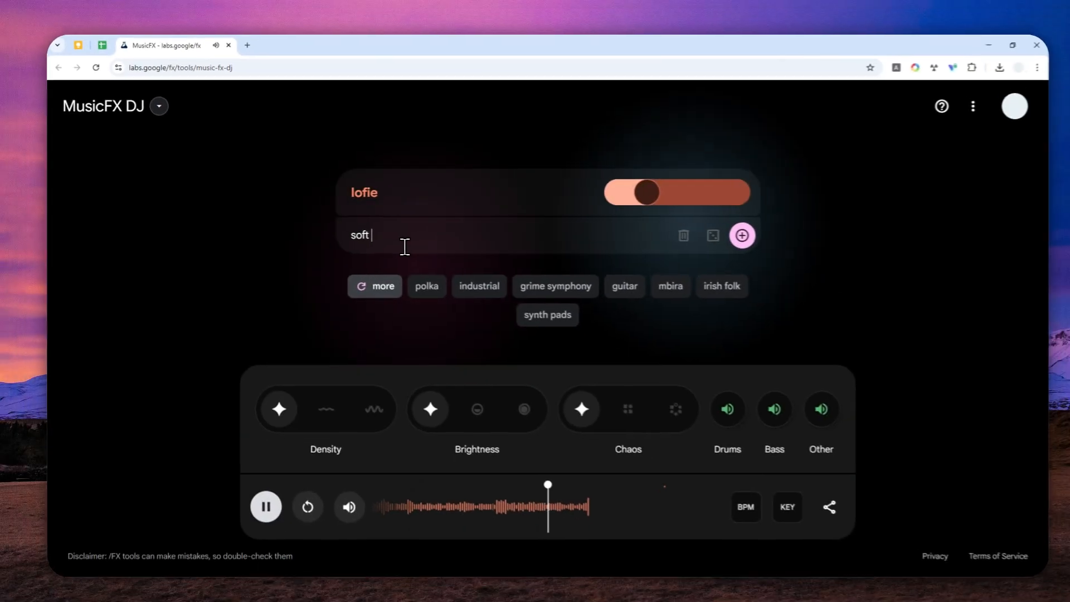
{"action": "type", "text": "guitar"}
{"action": "left_click", "coordinate": [730, 237]}
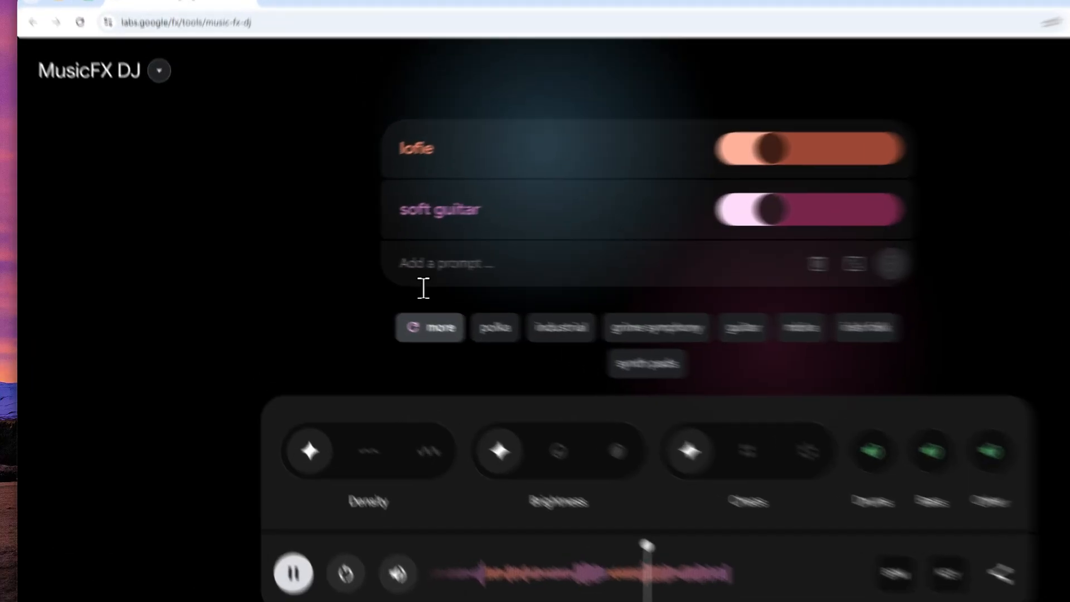
- Add "saxophone" as a third prompt to the mix
{"action": "left_click", "coordinate": [373, 260]}
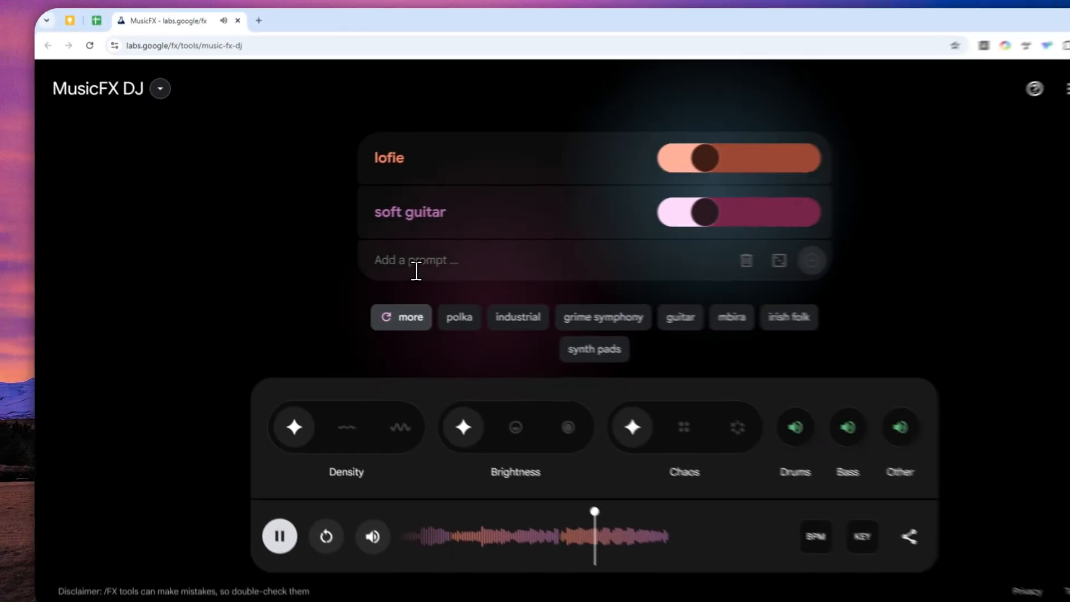
{"action": "type", "text": "saxophone"}
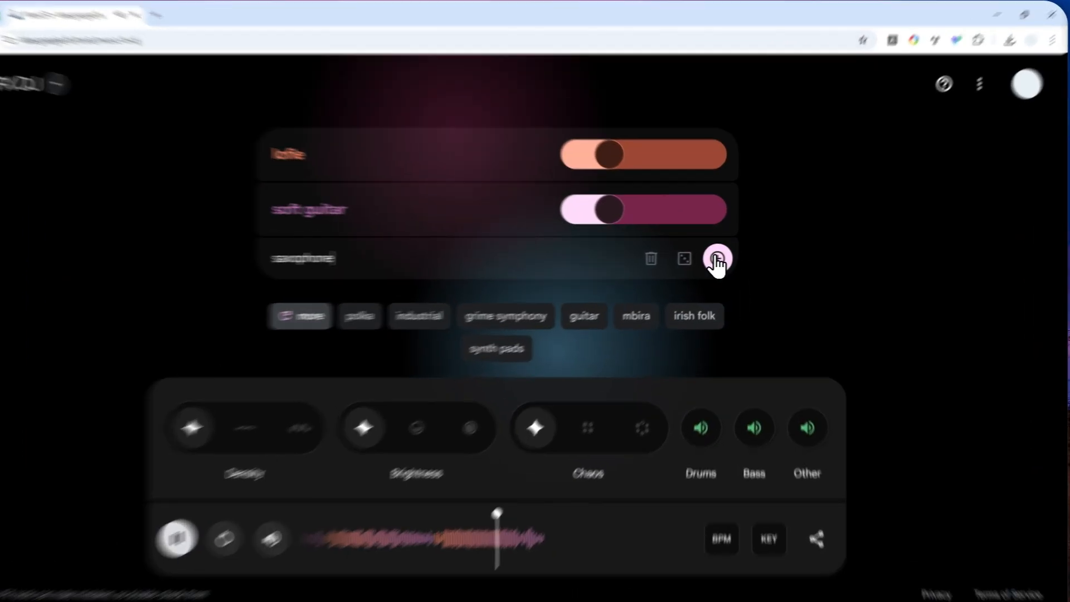
{"action": "left_click", "coordinate": [722, 256]}
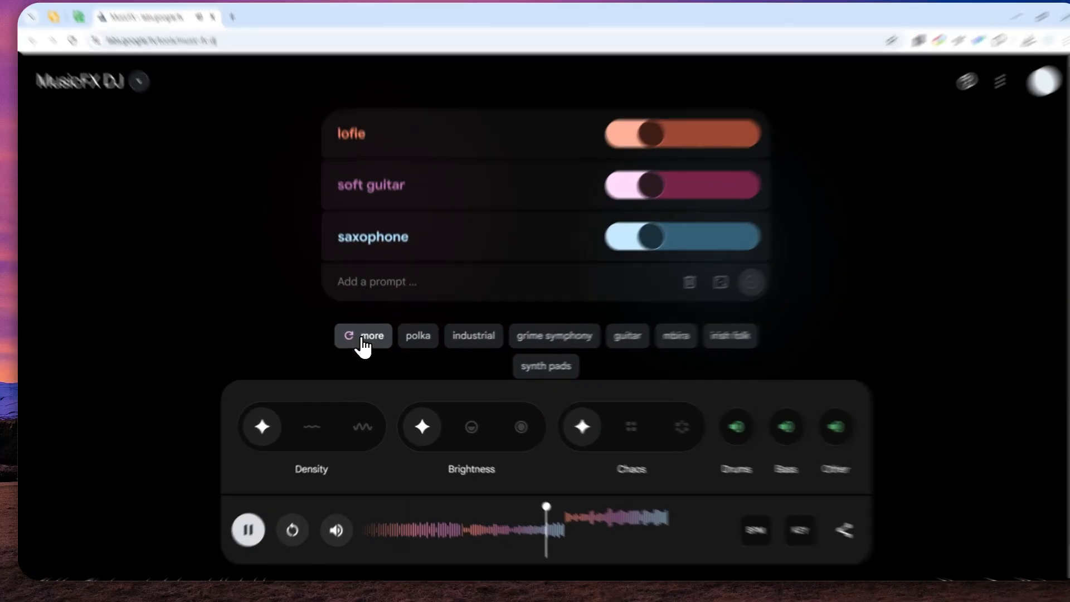
- Refresh the suggested prompts and raise the soft guitar prompt's level to the maximum
{"action": "left_click", "coordinate": [365, 347]}
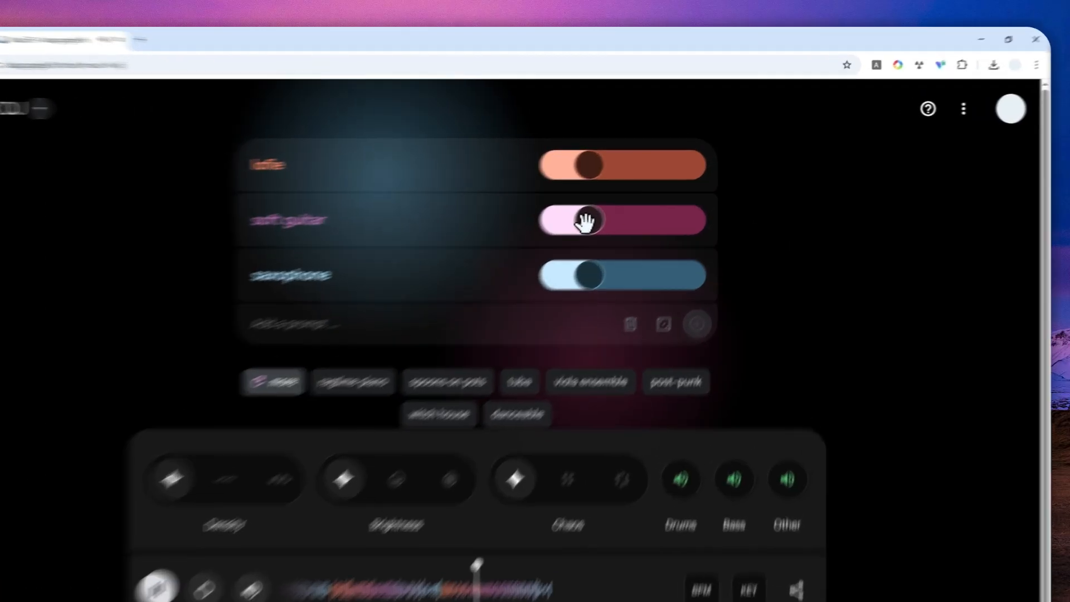
{"action": "left_click_drag", "start_coordinate": [623, 204], "coordinate": [727, 207]}
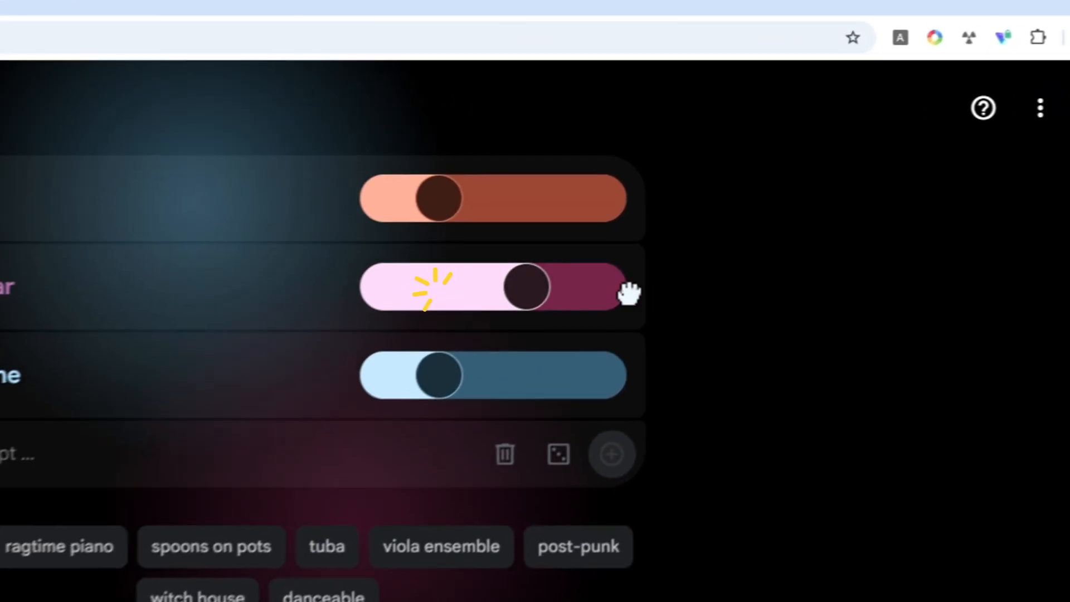
{"action": "left_click_drag", "start_coordinate": [629, 292], "coordinate": [664, 299]}
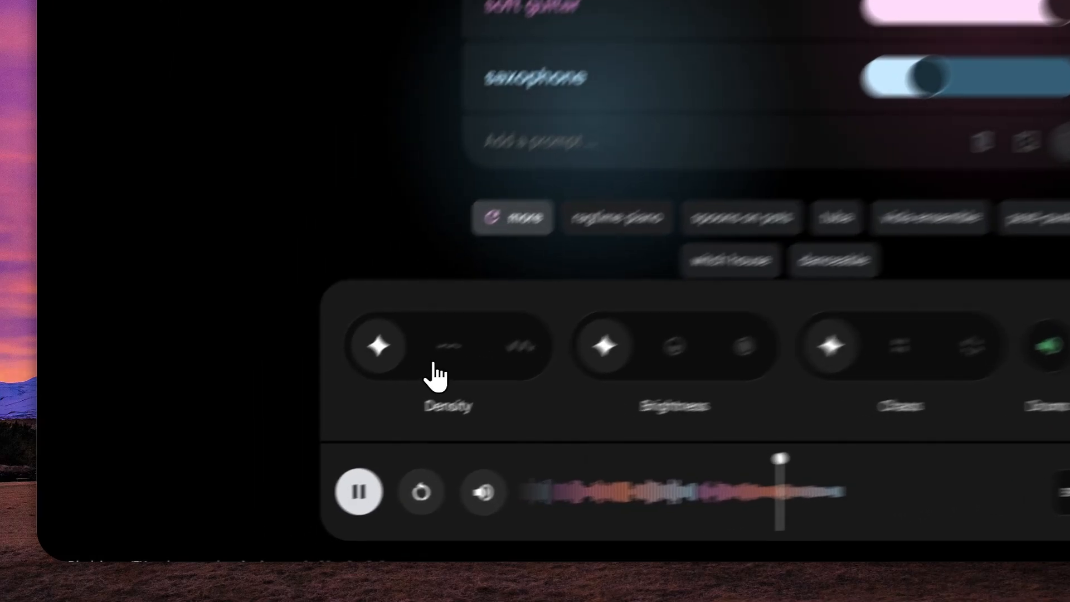
- Try the low and high Density settings and return Density to automatic
{"action": "left_click", "coordinate": [317, 425]}
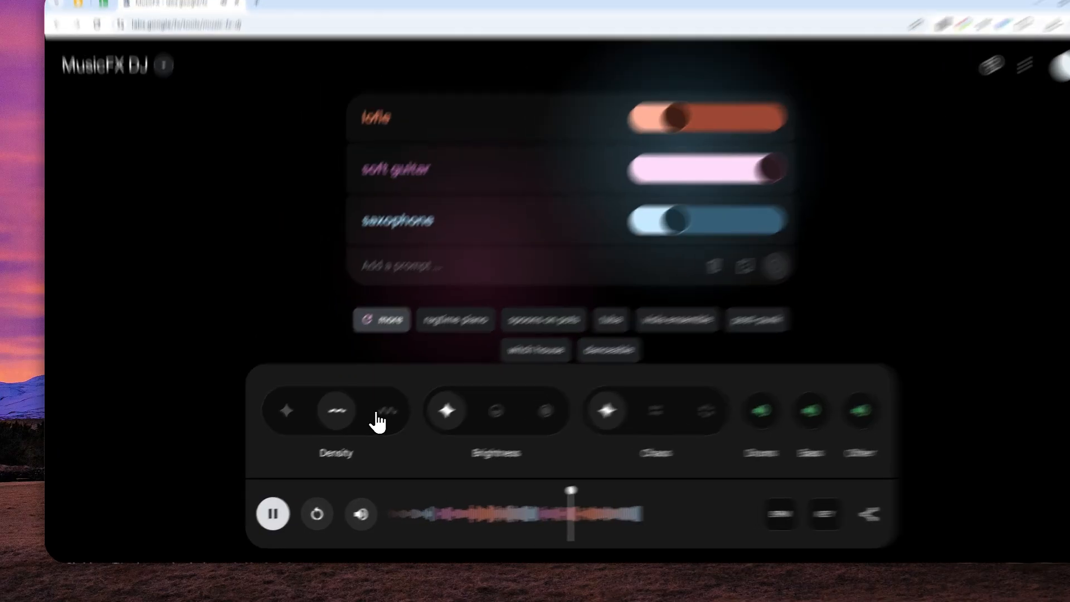
{"action": "left_click", "coordinate": [359, 427]}
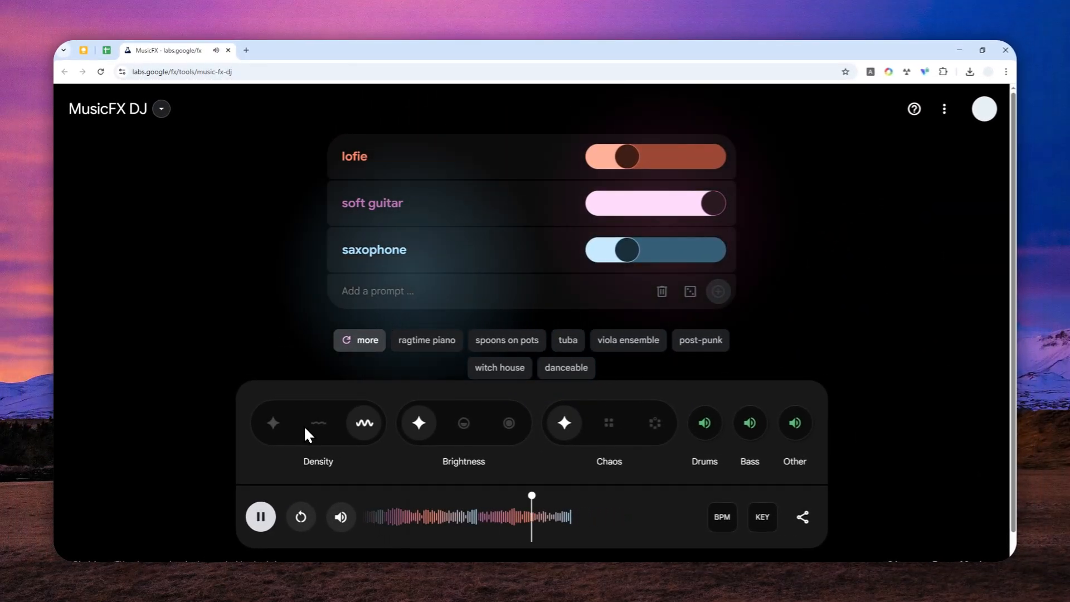
{"action": "left_click", "coordinate": [274, 426]}
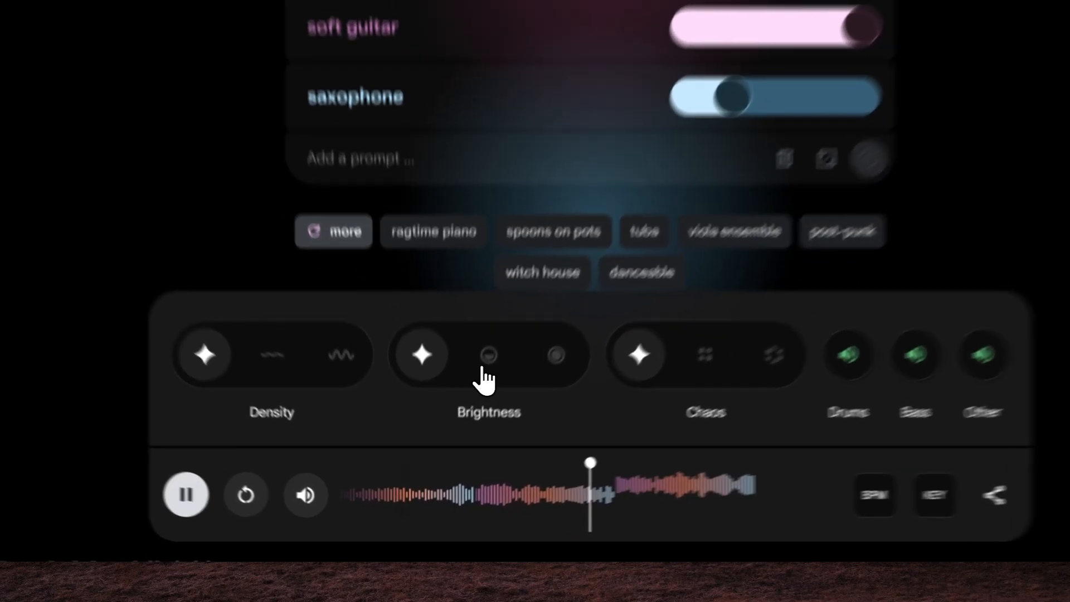
- Try the medium and full Brightness settings and return Brightness to automatic
{"action": "left_click", "coordinate": [485, 365]}
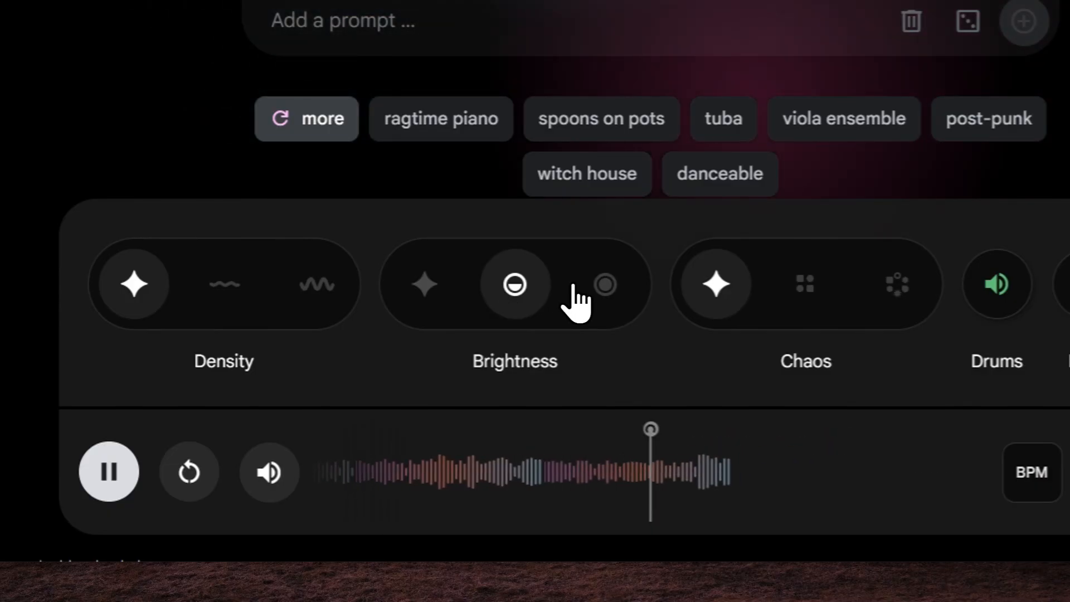
{"action": "left_click", "coordinate": [602, 285]}
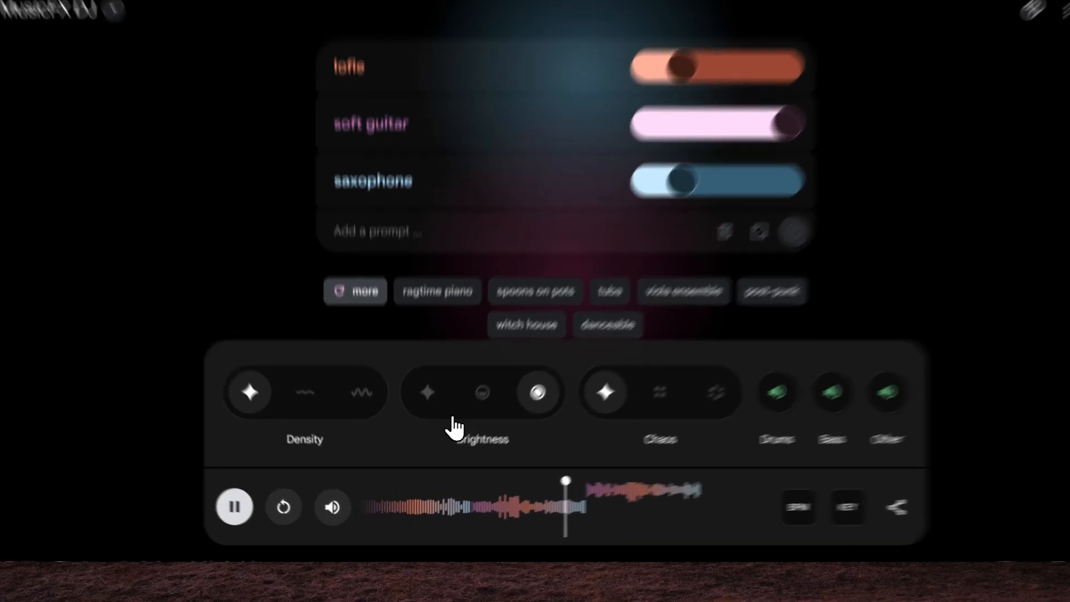
{"action": "left_click", "coordinate": [418, 423]}
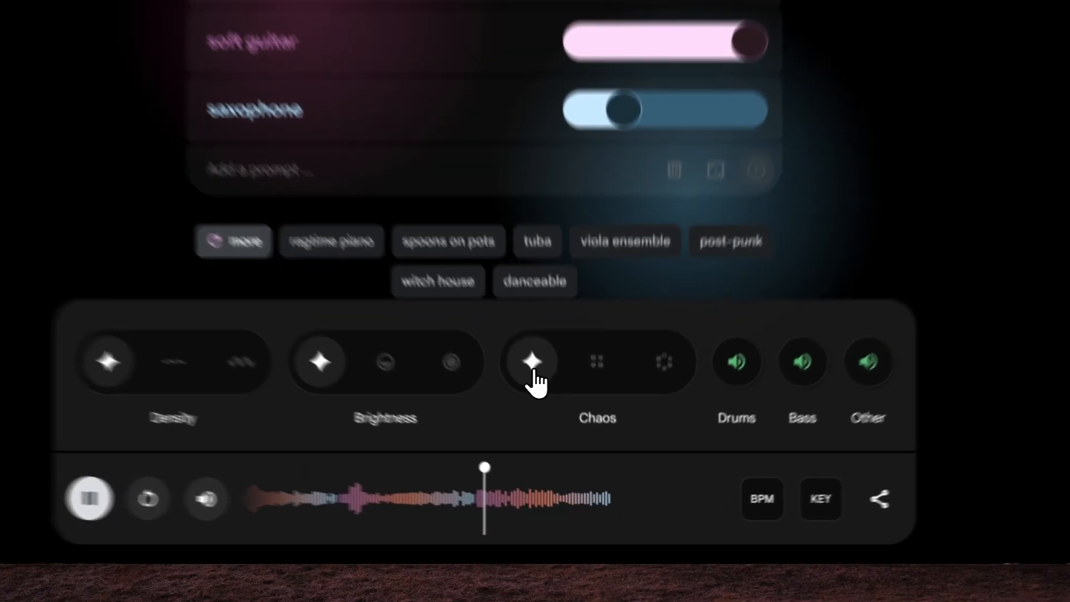
- Try both Chaos levels before restoring the automatic setting, and toggle the Other audio track
{"action": "left_click", "coordinate": [565, 425]}
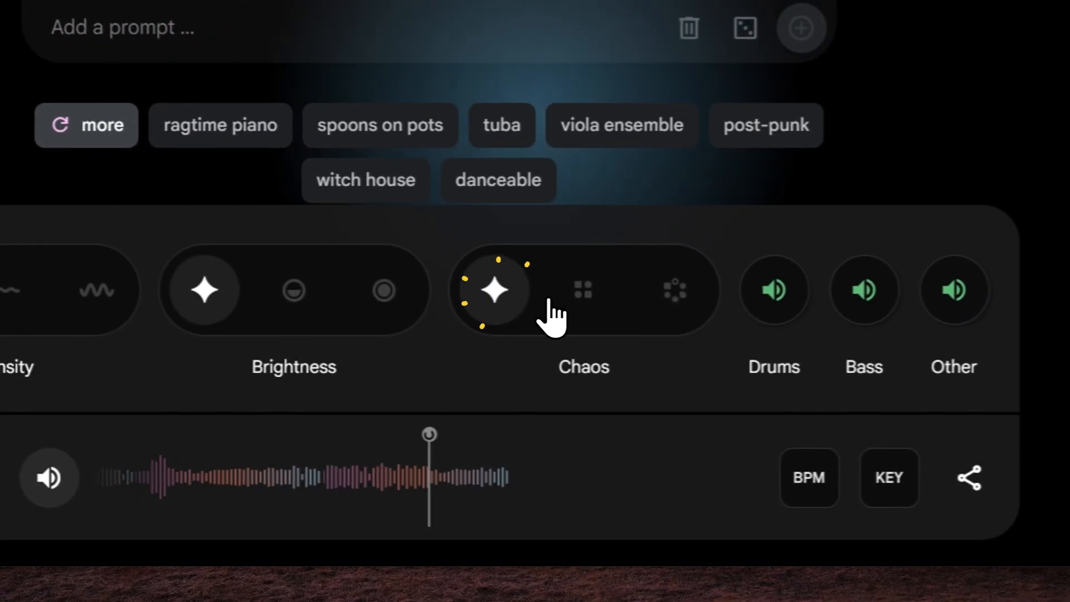
{"action": "left_click", "coordinate": [575, 293]}
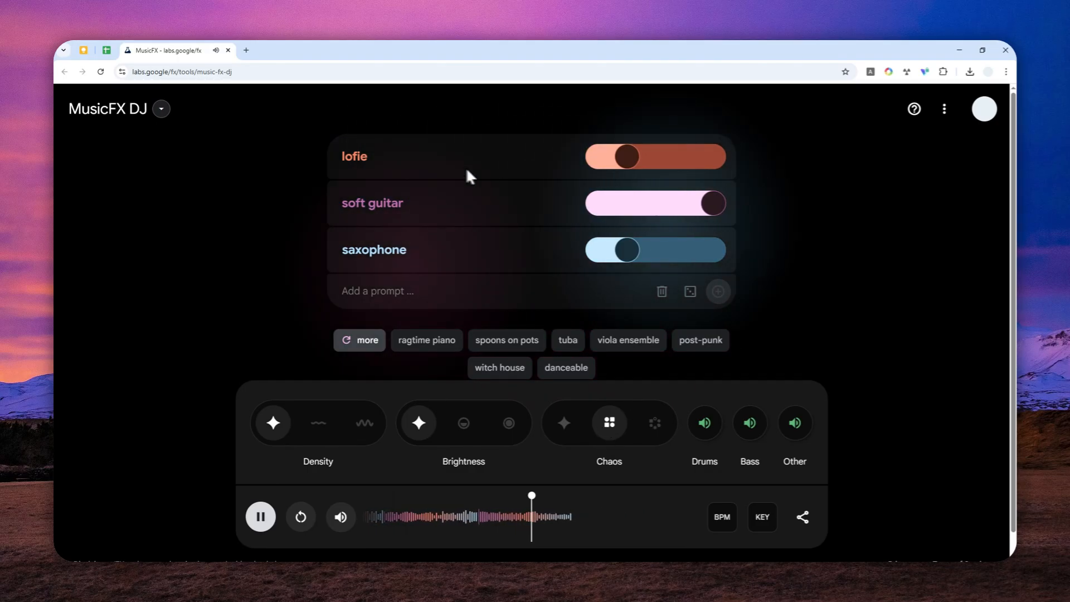
{"action": "left_click", "coordinate": [653, 427]}
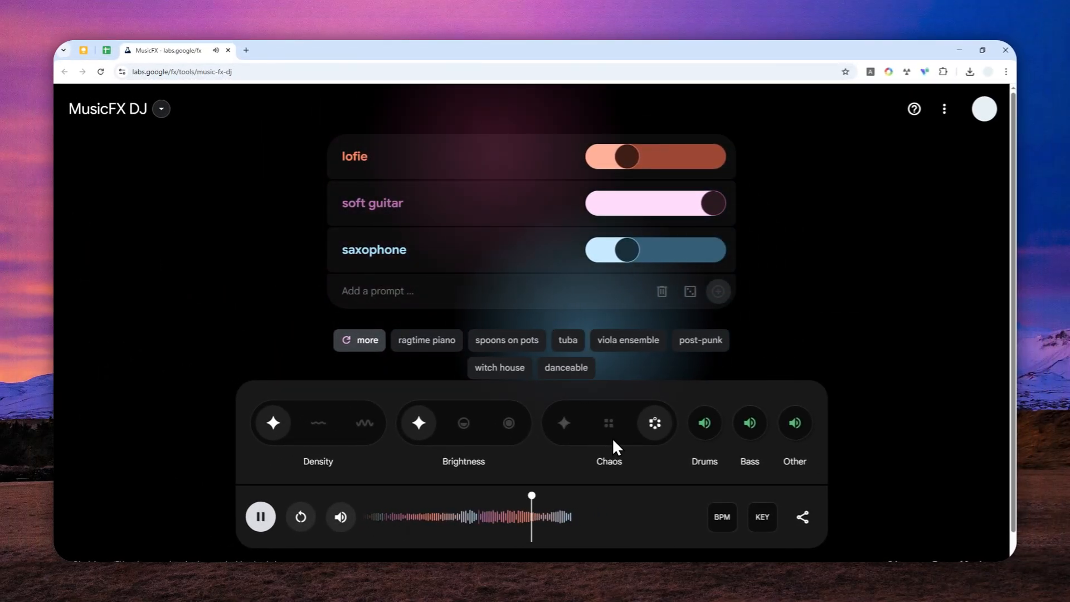
{"action": "left_click", "coordinate": [563, 431]}
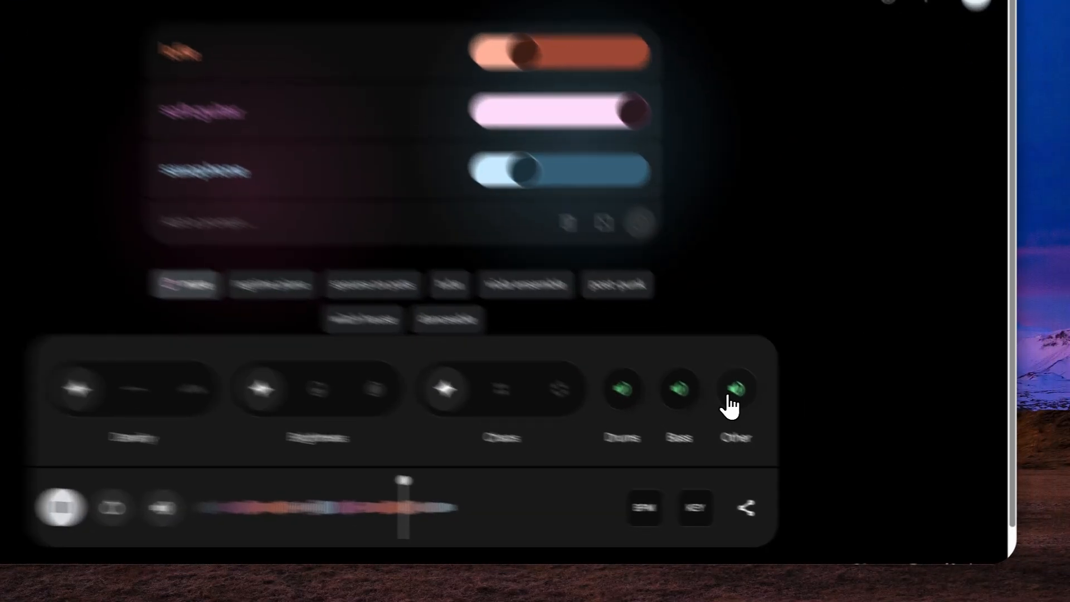
{"action": "left_click", "coordinate": [731, 397]}
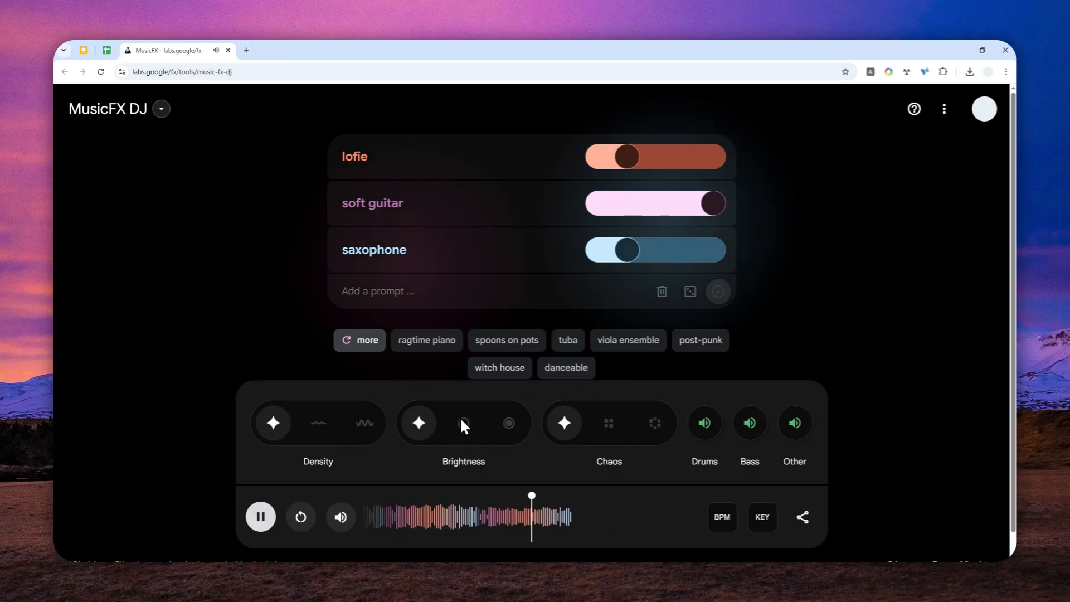
- Examine the BPM setting and the list of available musical keys, and close them without applying a change
{"action": "left_click", "coordinate": [716, 522]}
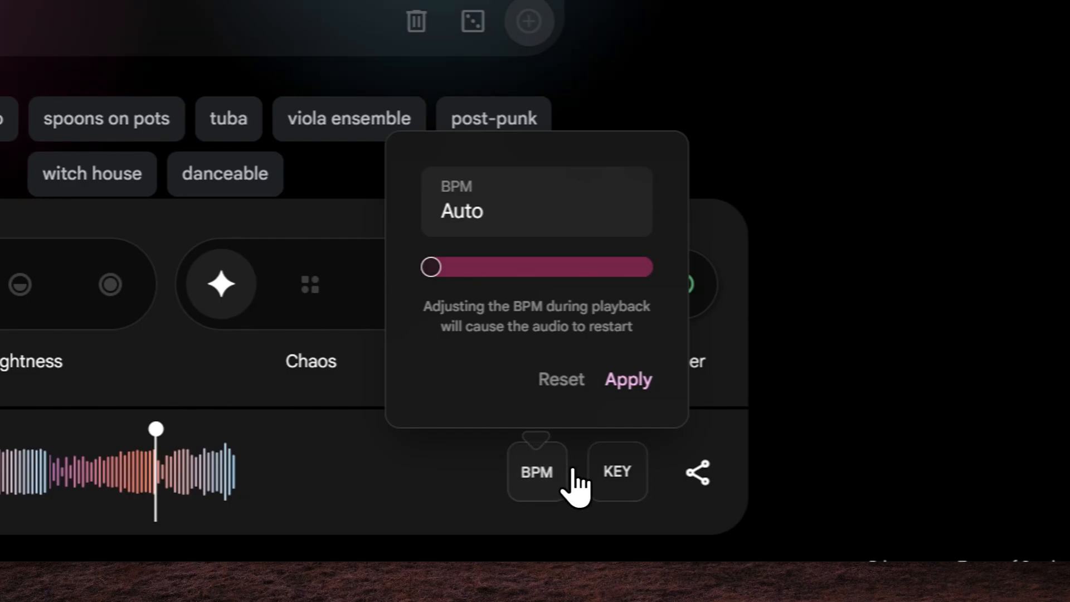
{"action": "left_click", "coordinate": [618, 479]}
{"action": "left_click", "coordinate": [618, 252]}
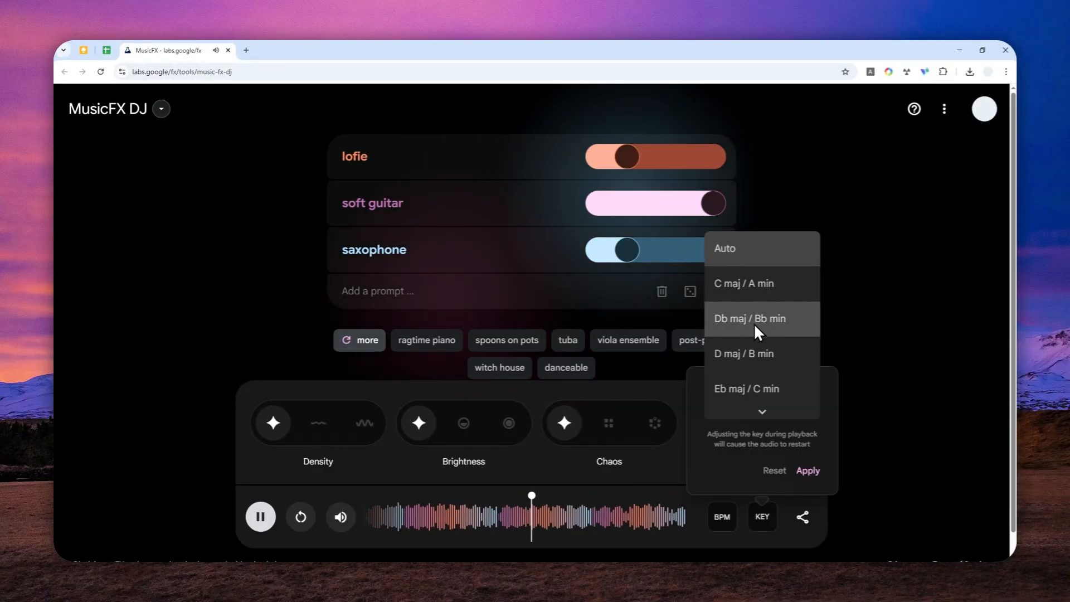
{"action": "scroll", "coordinate": [753, 326], "scroll_direction": "down", "scroll_amount": 3}
{"action": "scroll", "coordinate": [759, 390], "scroll_direction": "down", "scroll_amount": 2}
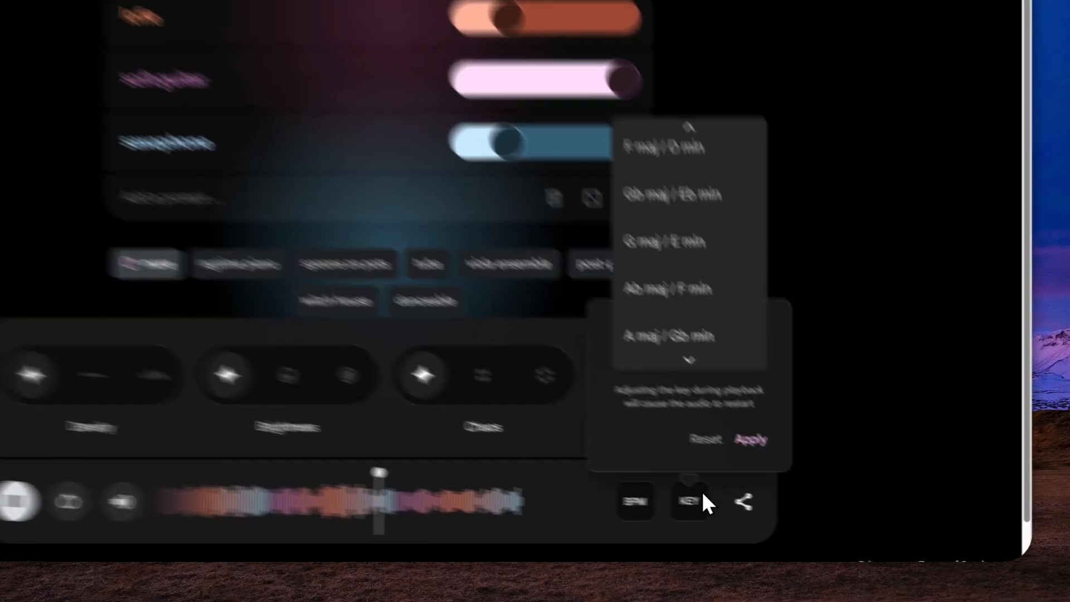
{"action": "left_click", "coordinate": [702, 496]}
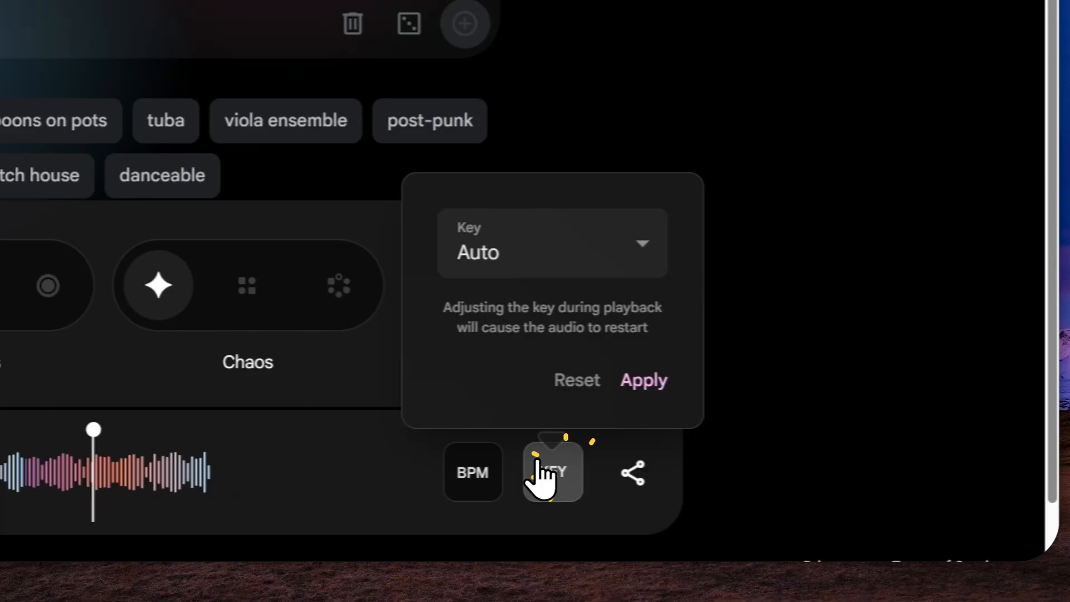
{"action": "left_click", "coordinate": [687, 505]}
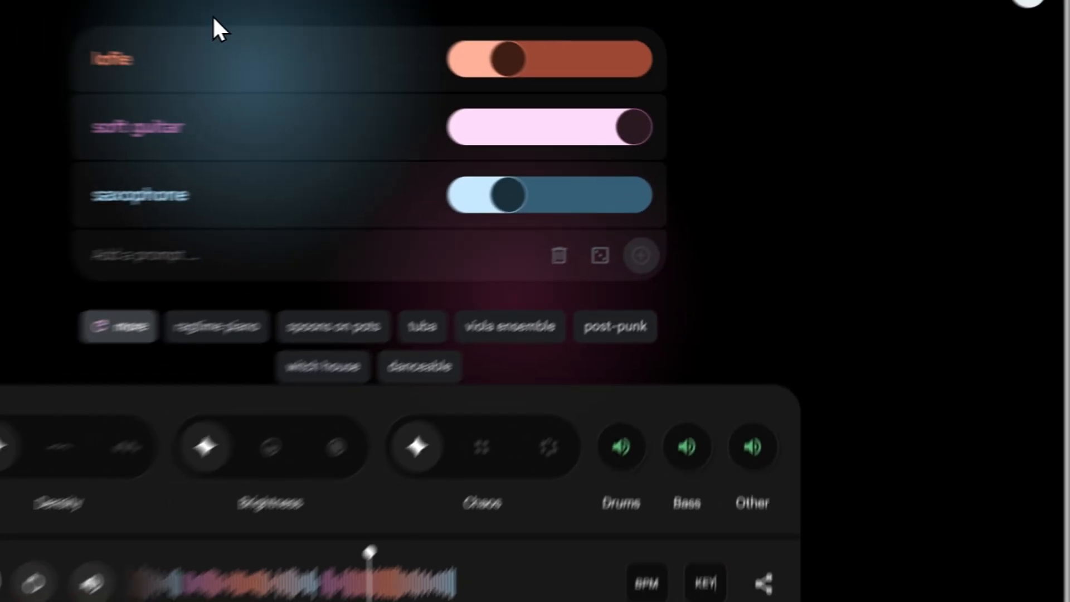
{"action": "mouse_move", "coordinate": [356, 149]}
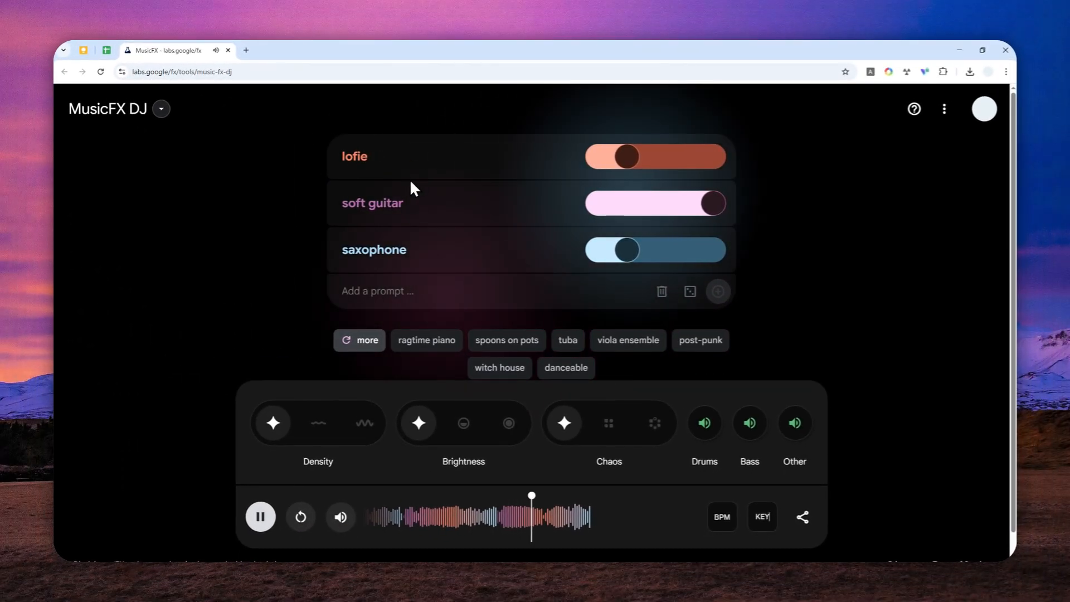
- Lower the soft guitar prompt's weight to about half and raise the lofie prompt's weight to about two thirds
{"action": "mouse_move", "coordinate": [379, 215]}
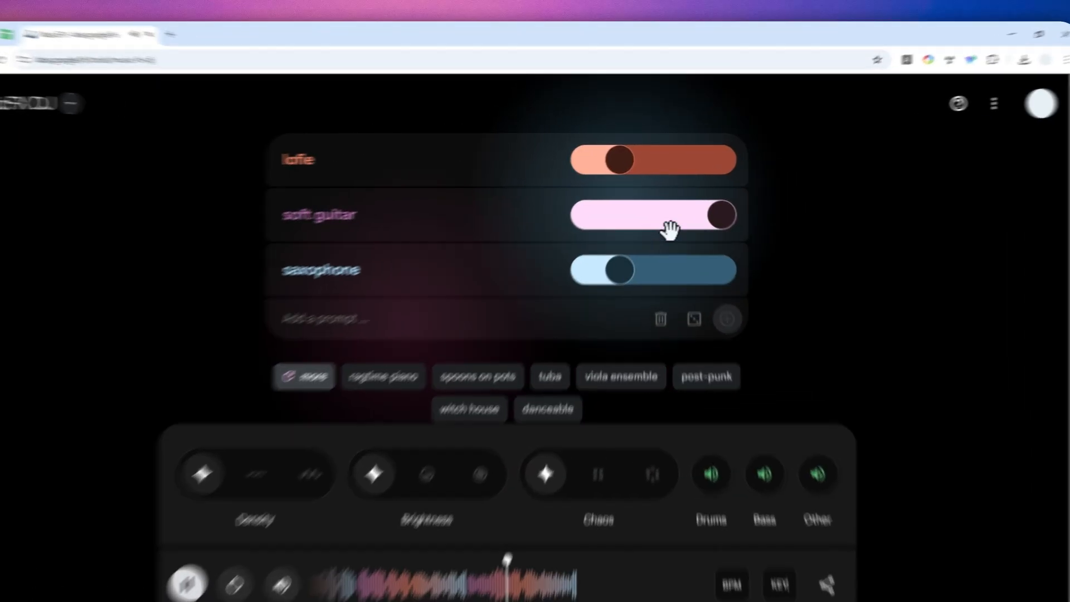
{"action": "left_click_drag", "start_coordinate": [669, 206], "coordinate": [654, 206]}
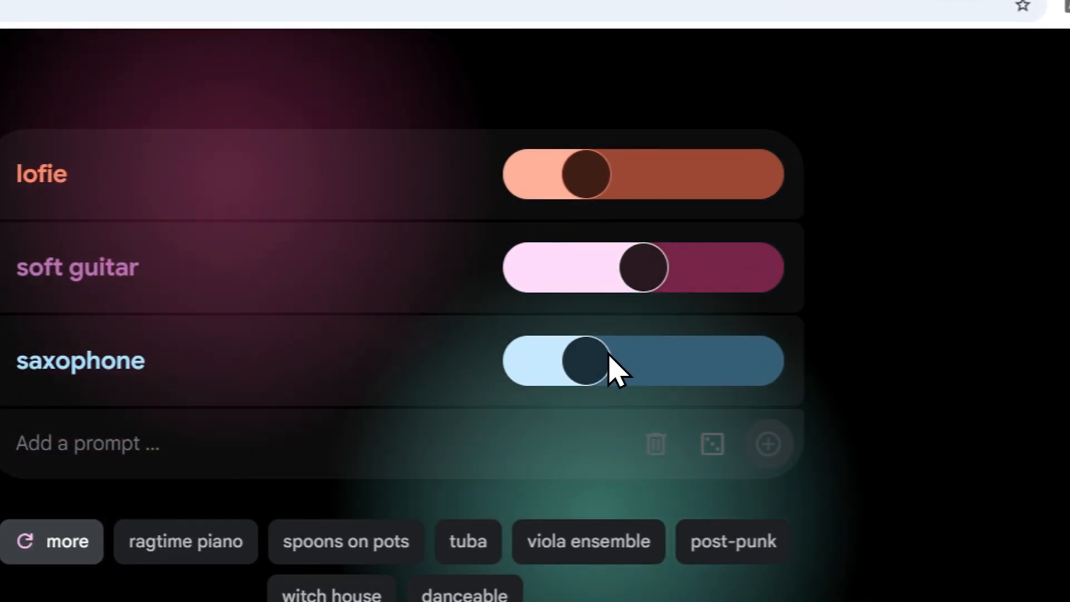
{"action": "left_click_drag", "start_coordinate": [586, 174], "coordinate": [690, 175]}
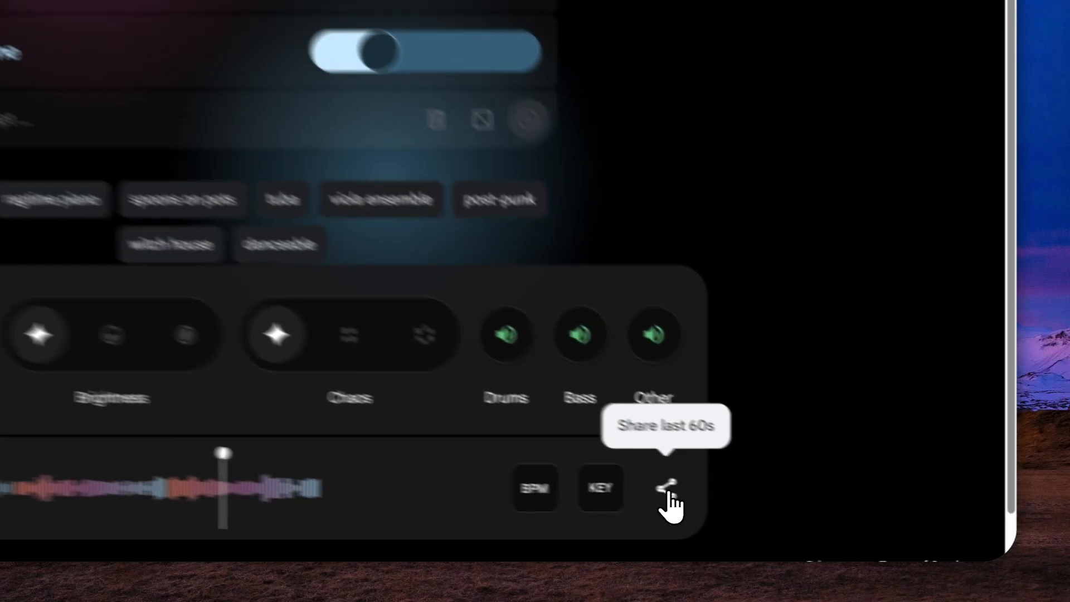
- Create a share link for the last 60 seconds of the mix and open the shared clip in a new tab
{"action": "left_click", "coordinate": [803, 517]}
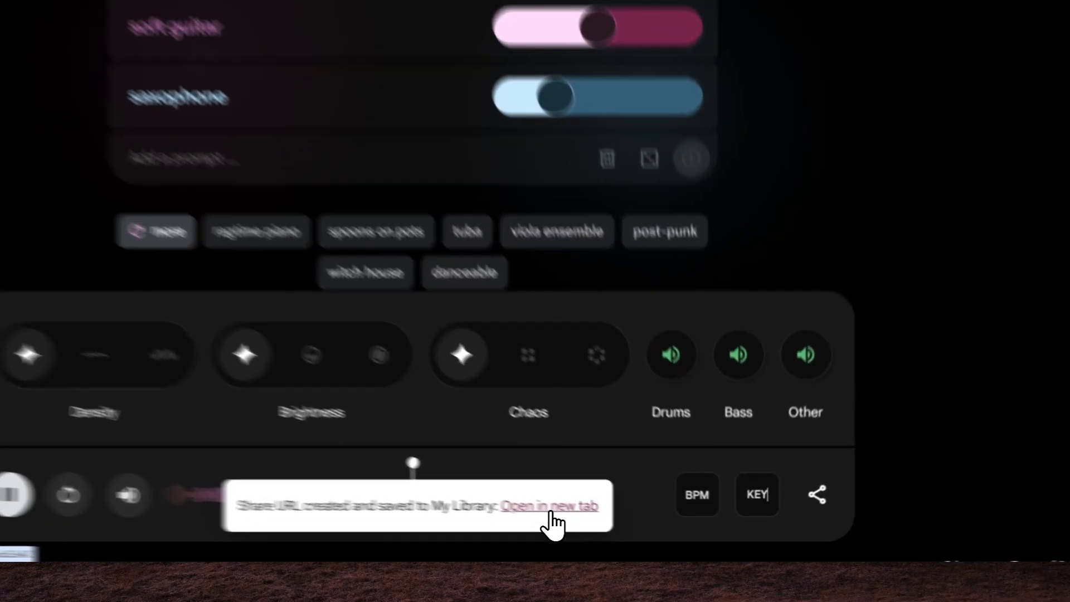
{"action": "right_click", "coordinate": [626, 532]}
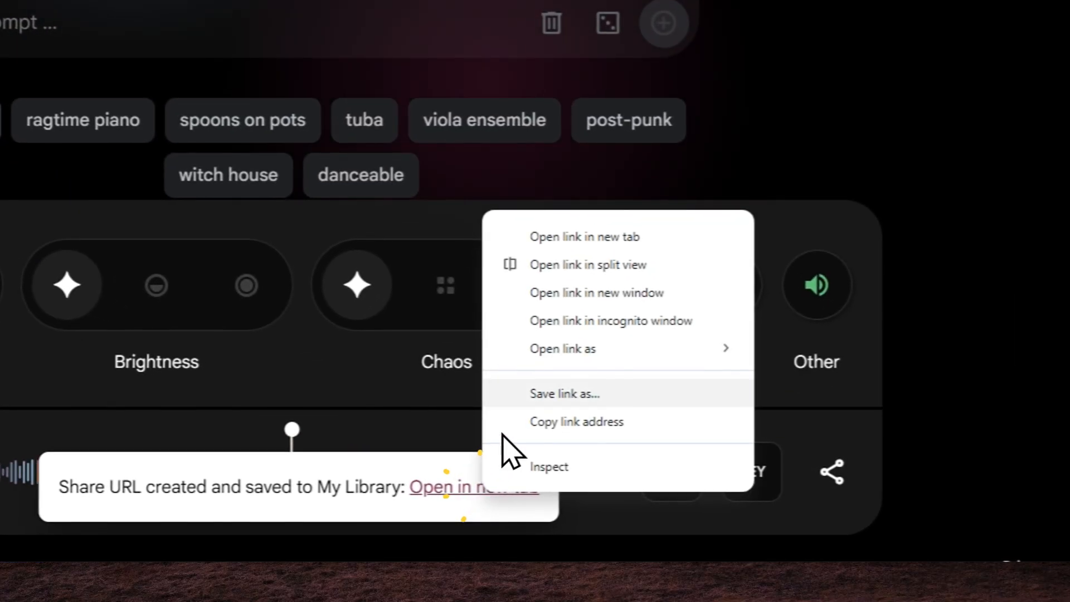
{"action": "left_click", "coordinate": [590, 238]}
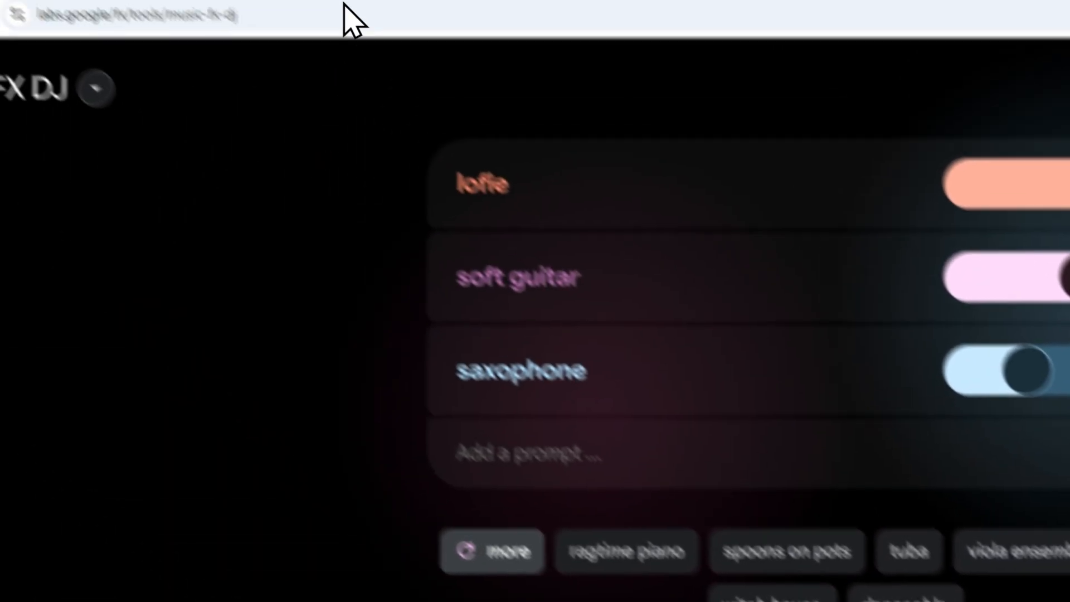
{"action": "left_click", "coordinate": [412, 46]}
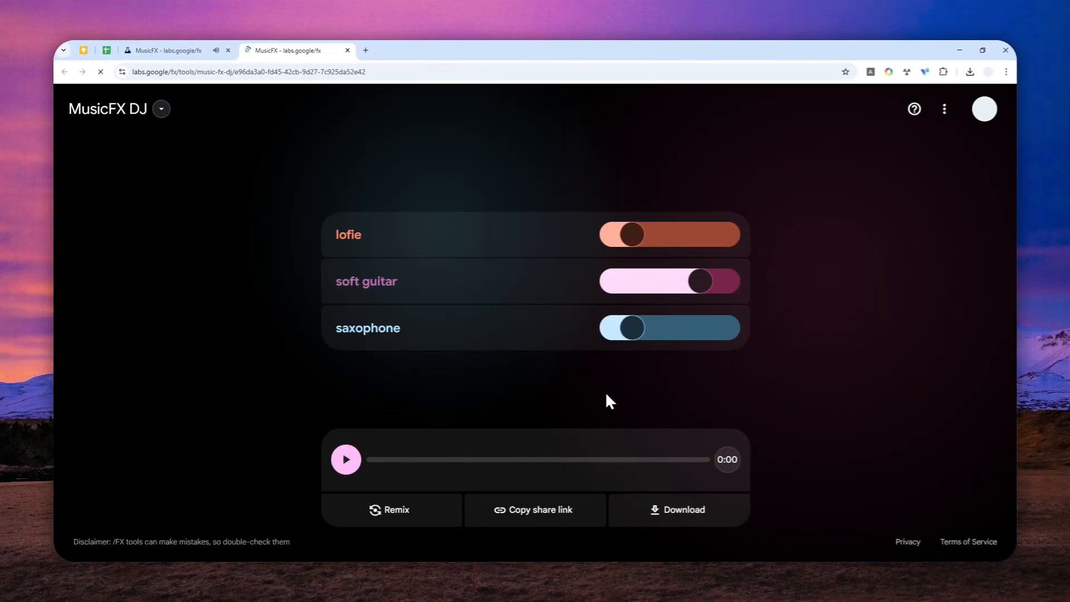
- Start downloading the shared clip, and pause the live mix in its original tab before returning to the clip
{"action": "left_click", "coordinate": [705, 521]}
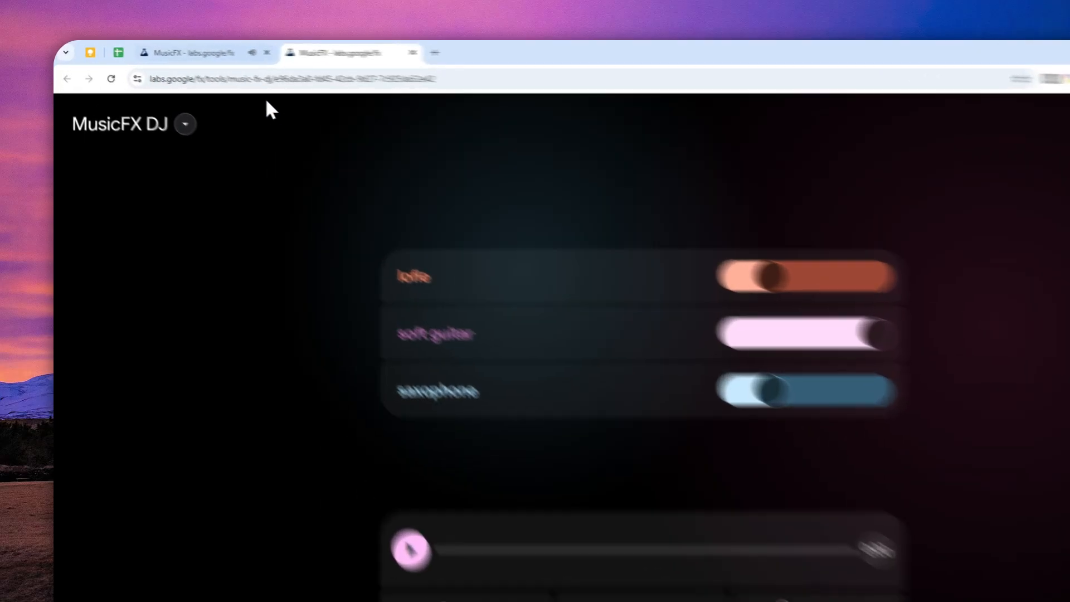
{"action": "left_click", "coordinate": [149, 51]}
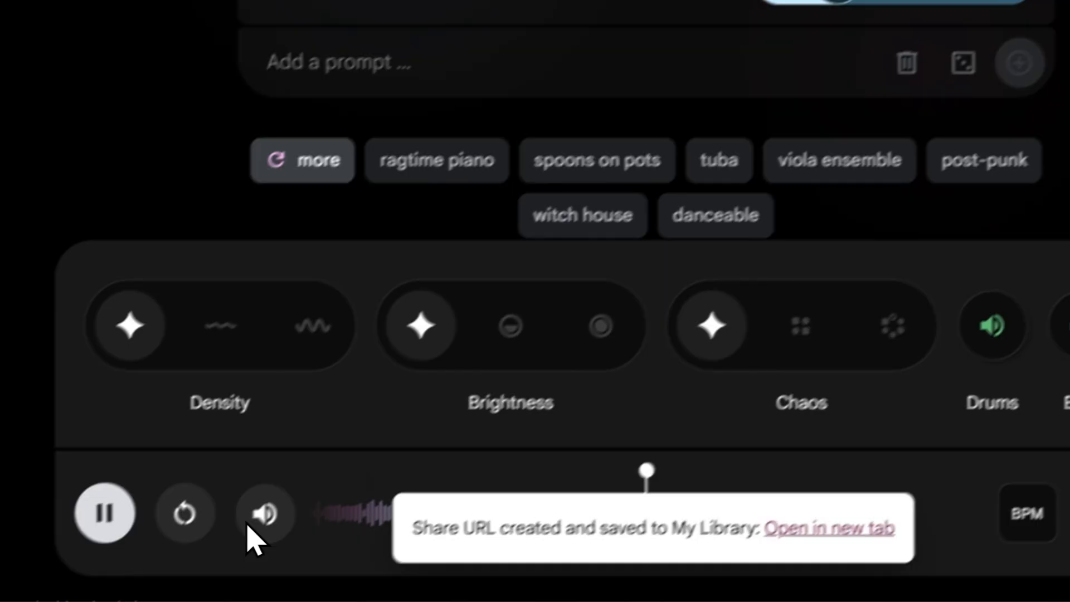
{"action": "left_click", "coordinate": [104, 512]}
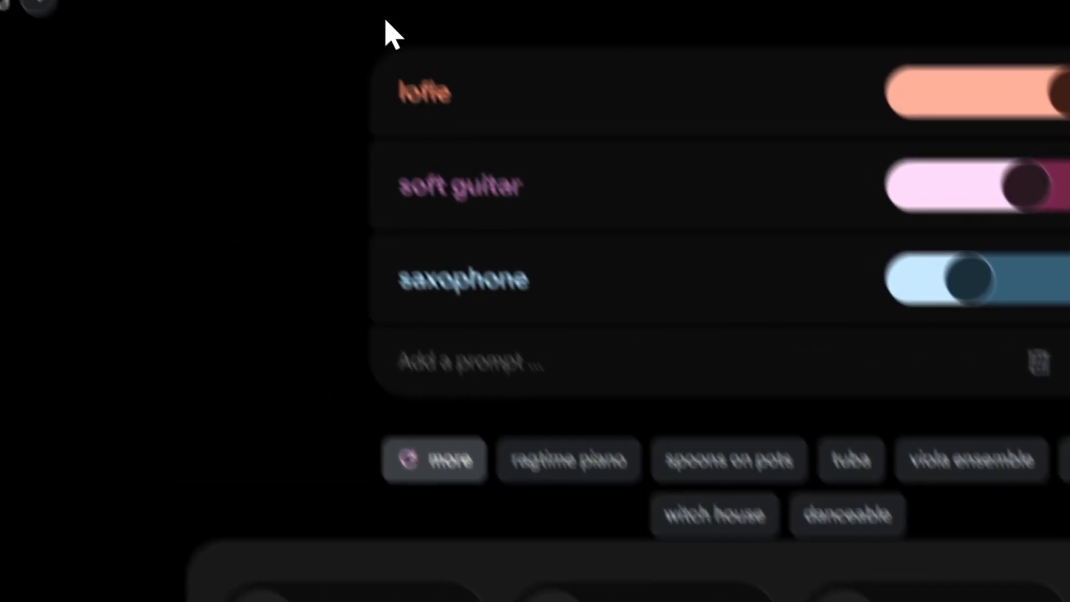
{"action": "left_click", "coordinate": [406, 43]}
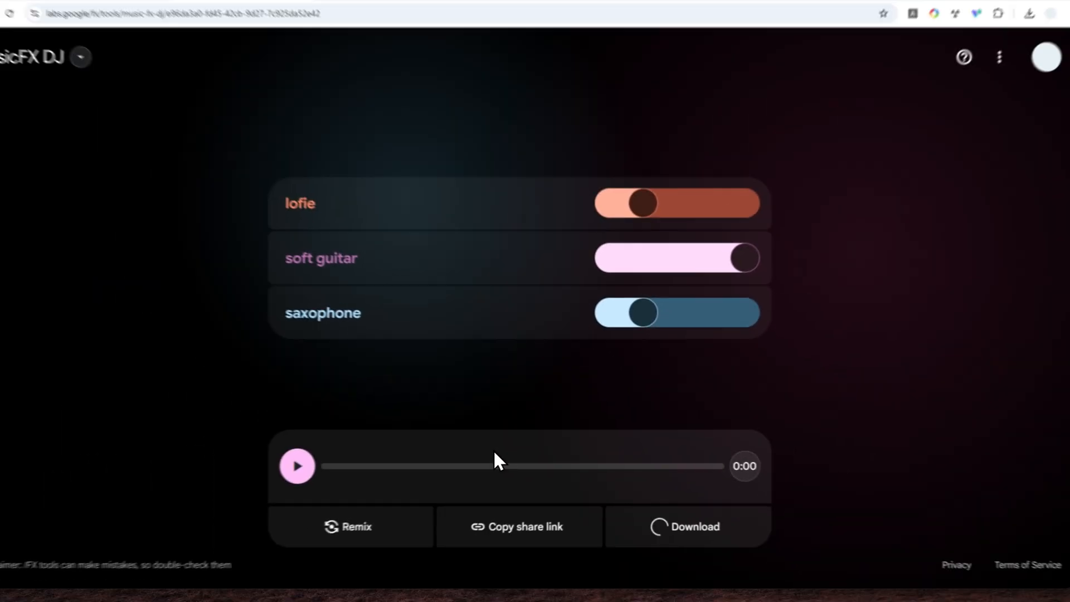